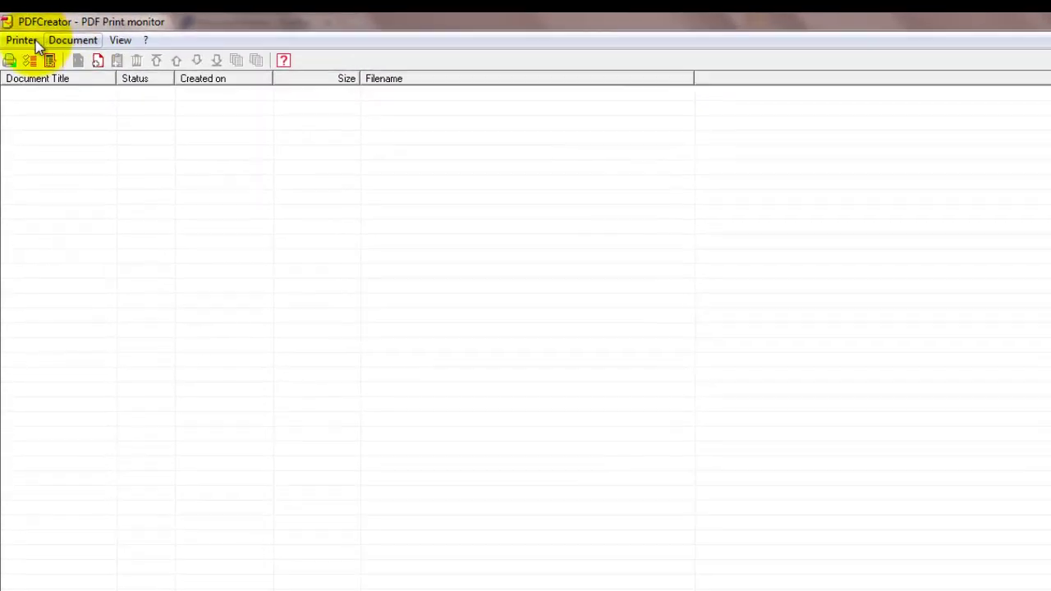
In PDFCreator's General settings, enable 'No confirm message switching PDFCreator temporarily as default printer'
click(21, 40)
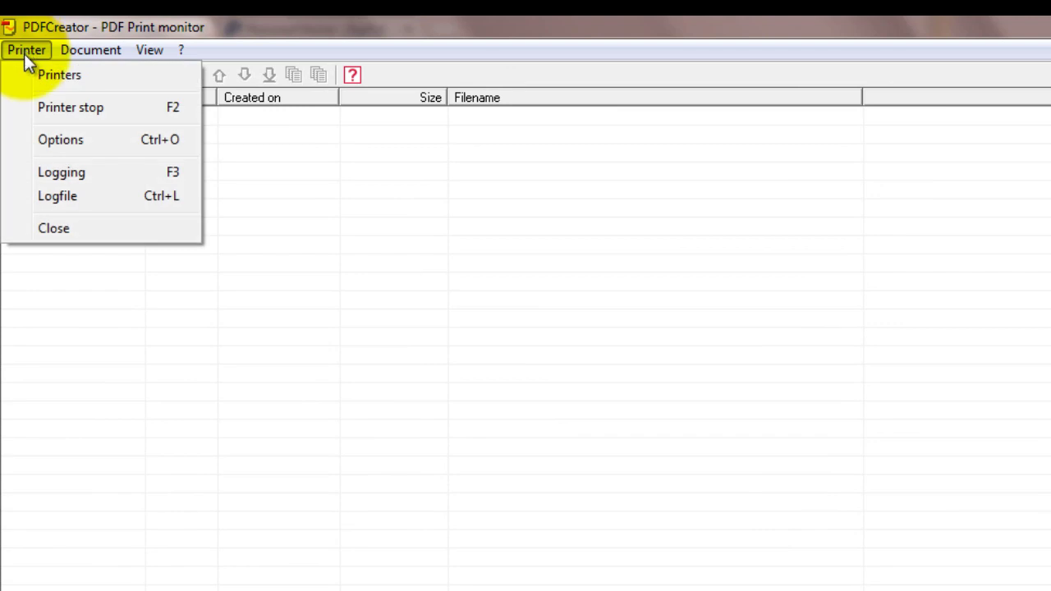
click(30, 143)
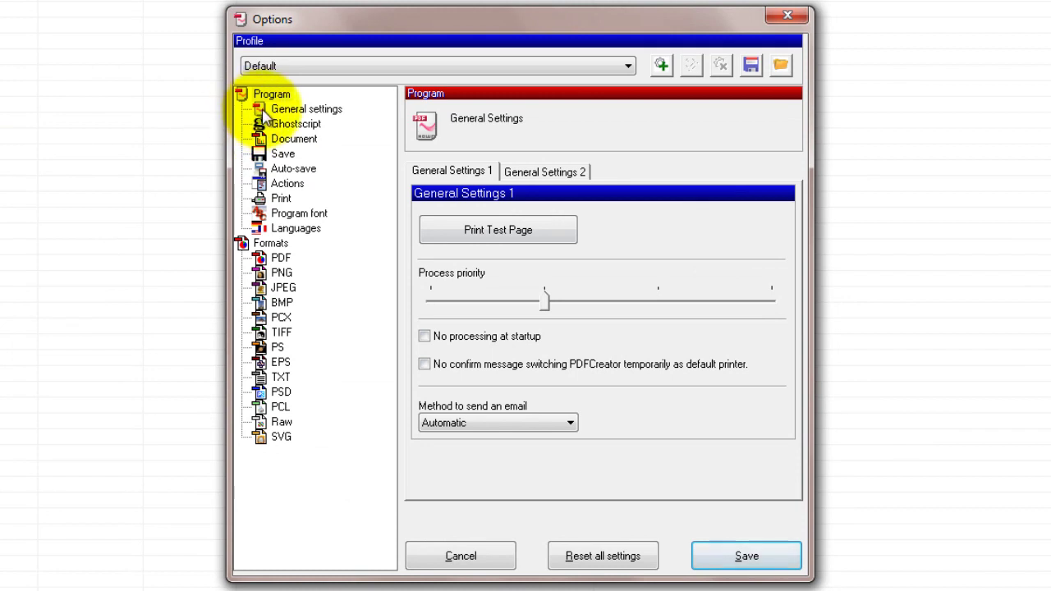
click(266, 112)
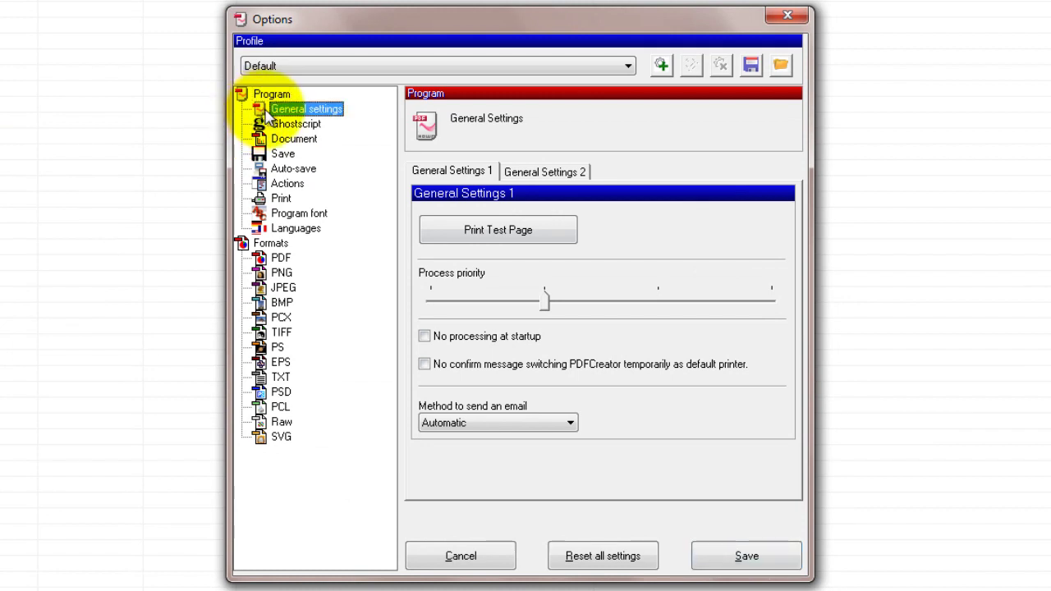
click(424, 365)
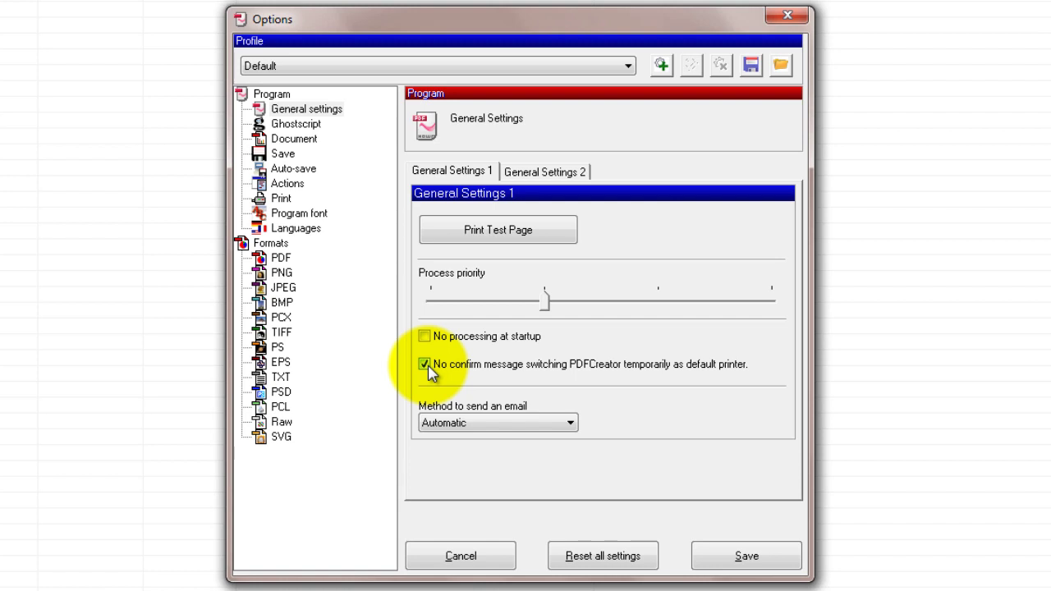
Set PDFCreator's update interval to Never and tick Use Auto-save
click(536, 174)
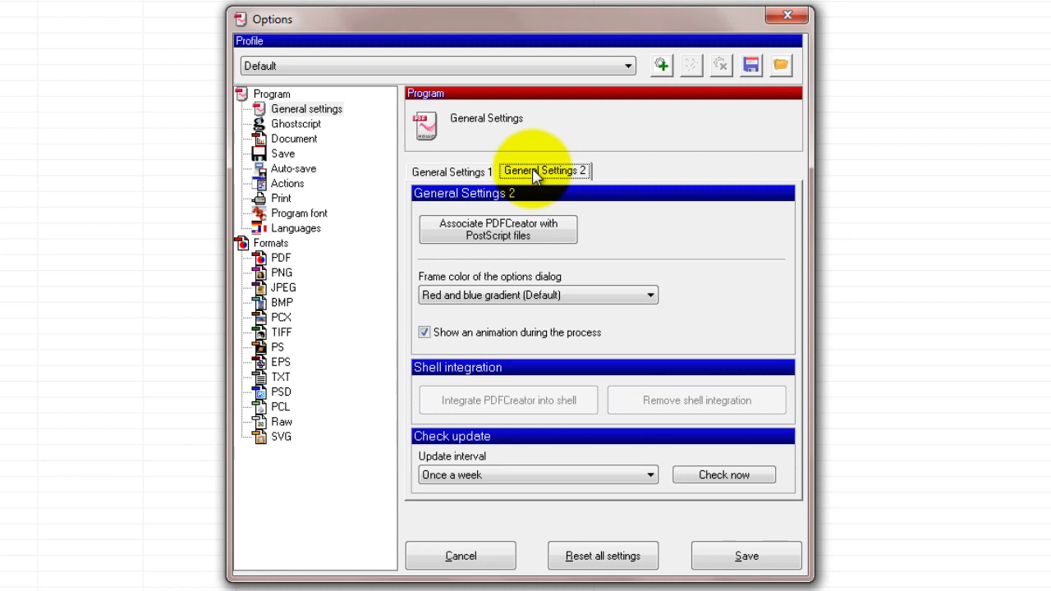
click(509, 479)
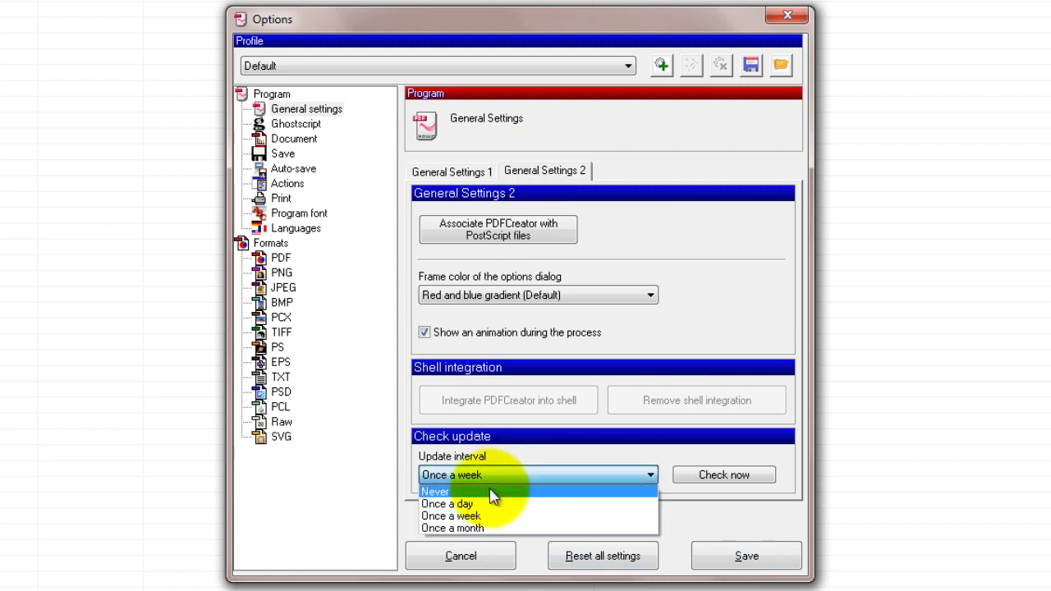
click(486, 492)
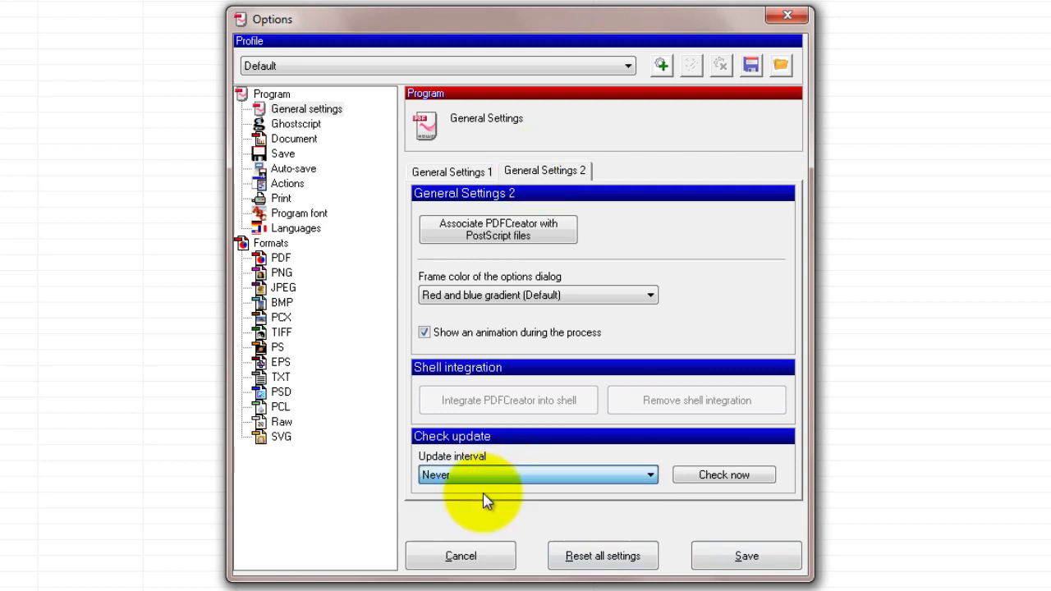
click(306, 168)
click(418, 190)
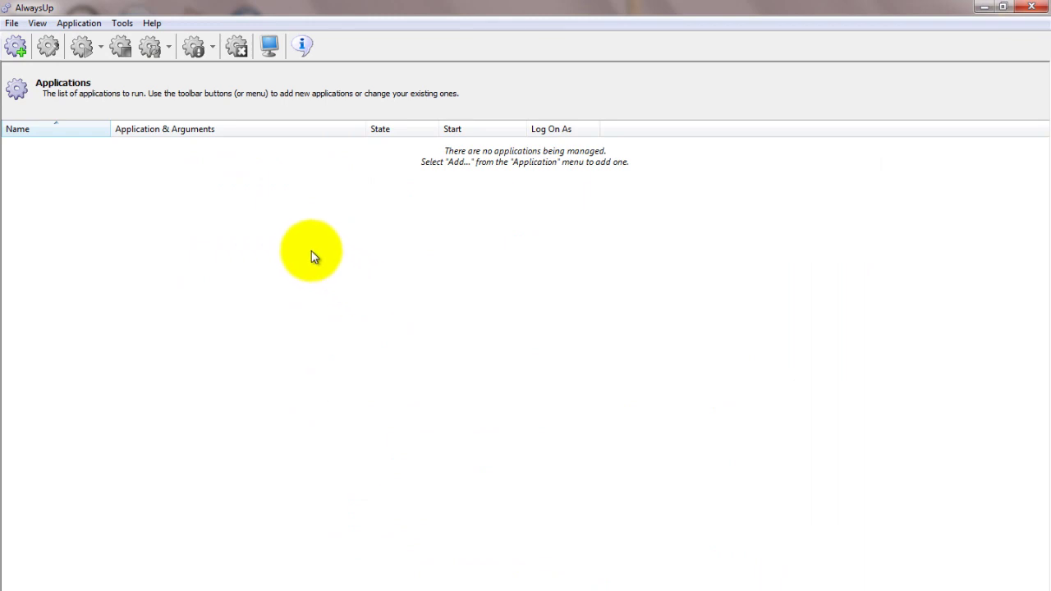
Add a new AlwaysUp application with path C:\Program Files\PDFCreator\PDFCreator.exe
click(78, 24)
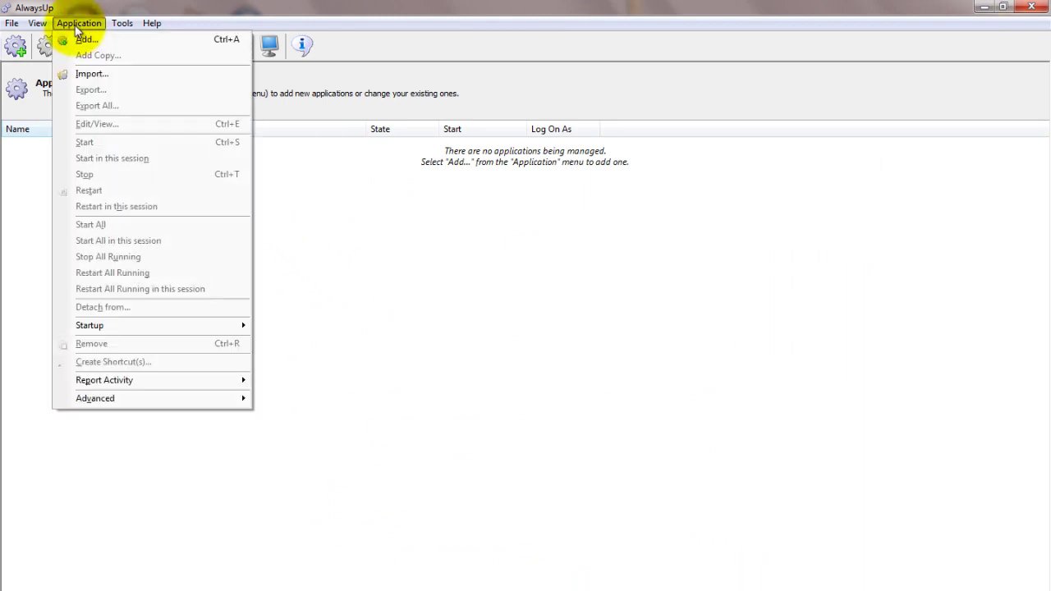
click(80, 39)
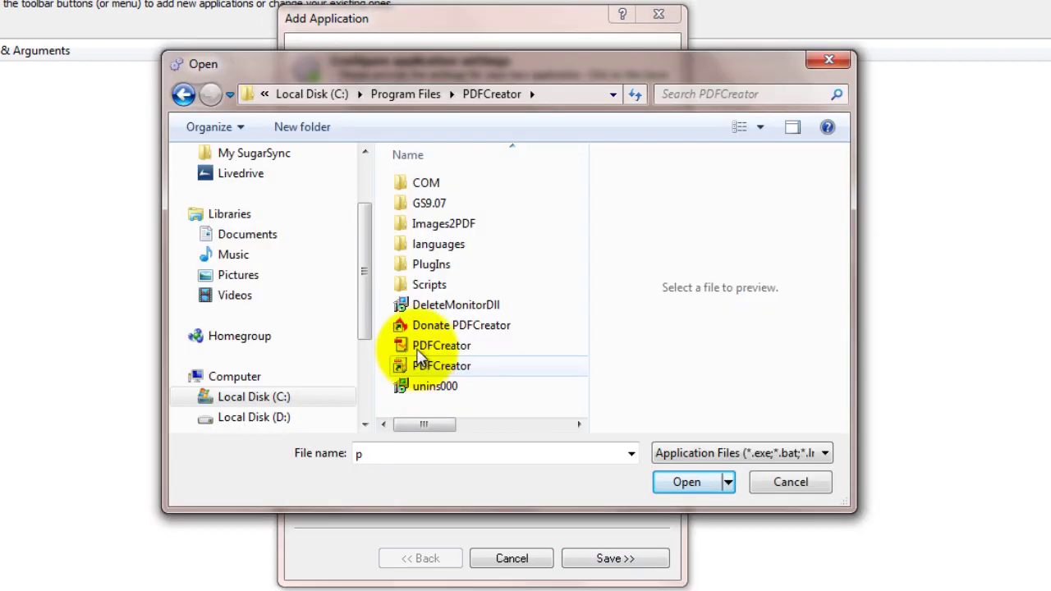
click(386, 346)
click(680, 483)
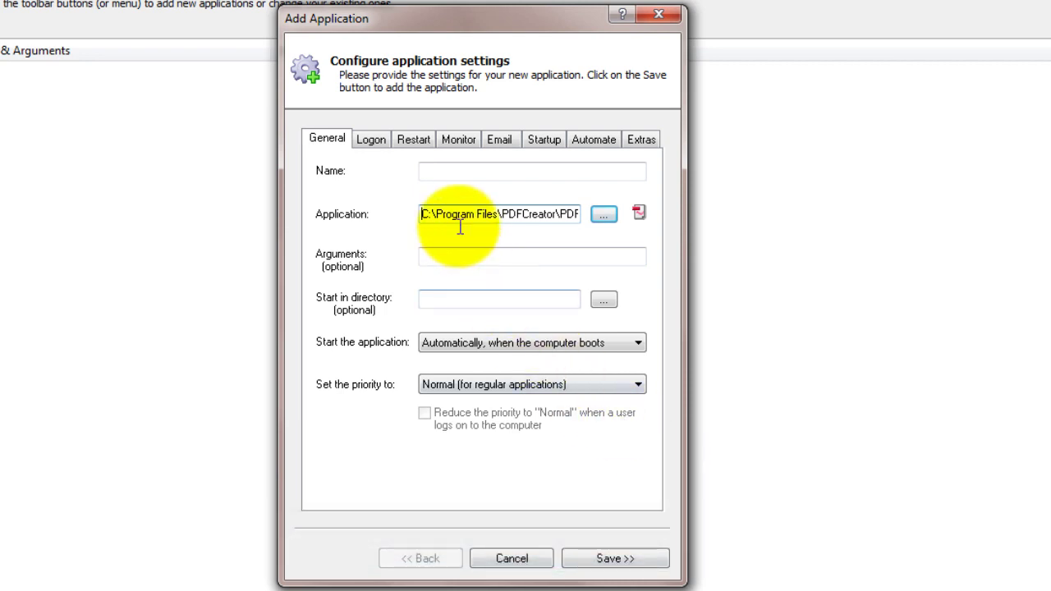
Name the application PDFCreator and have it log on as a specific account, entering the user name and password
click(447, 175)
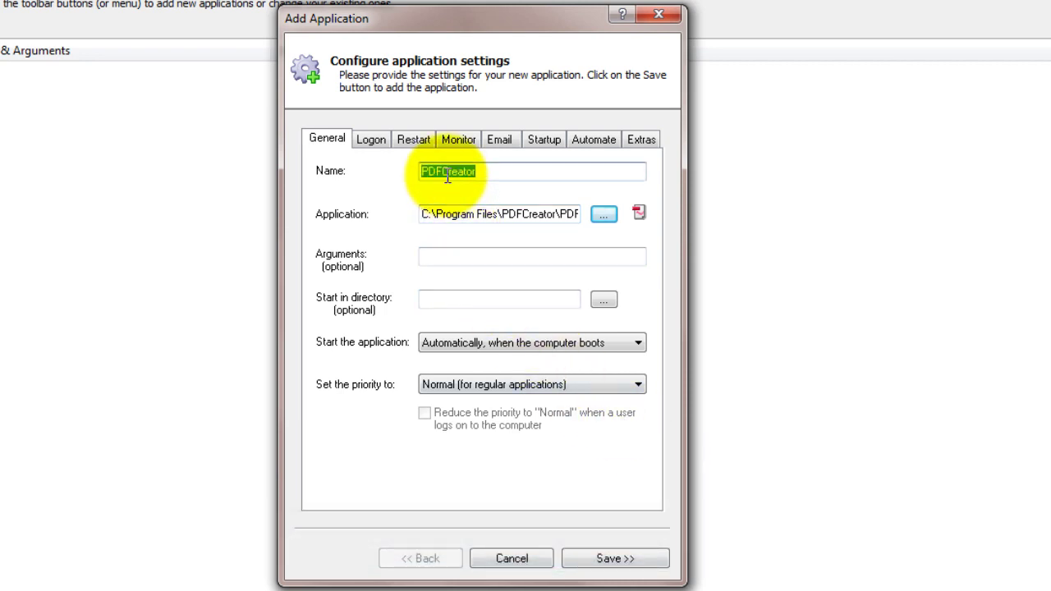
click(497, 171)
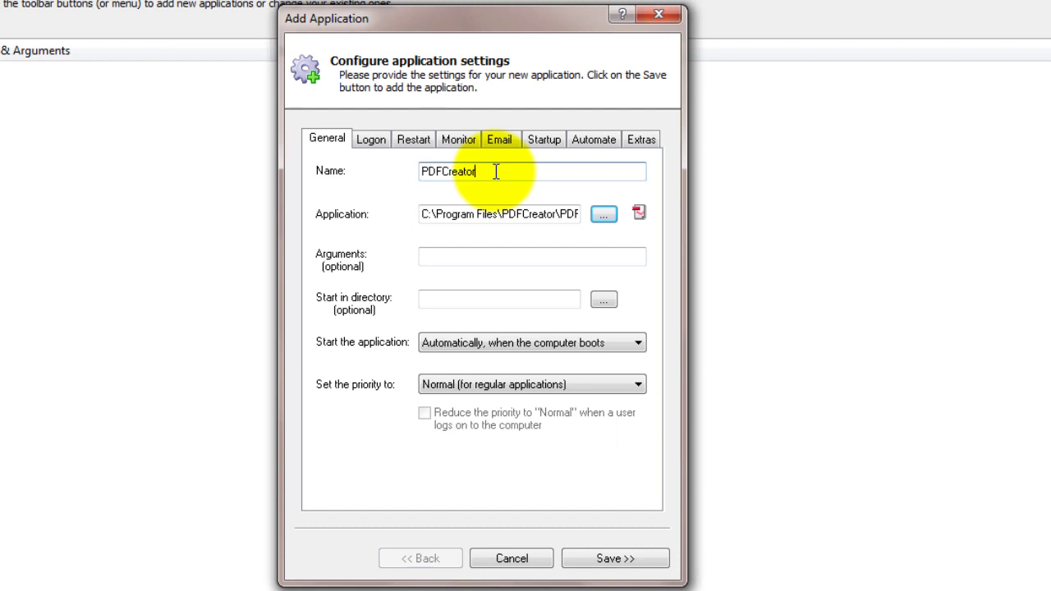
click(371, 143)
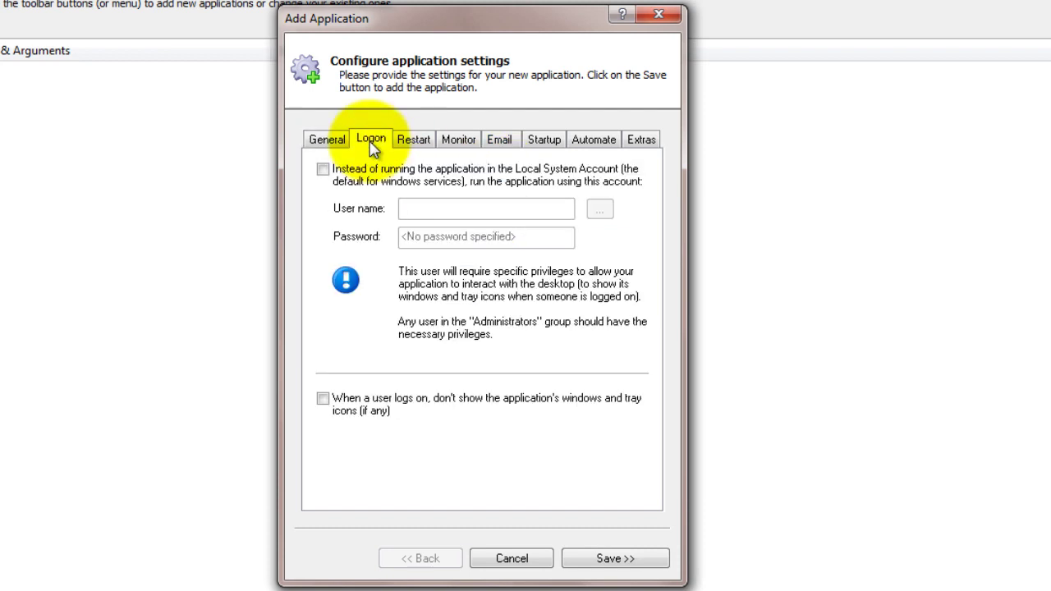
click(327, 171)
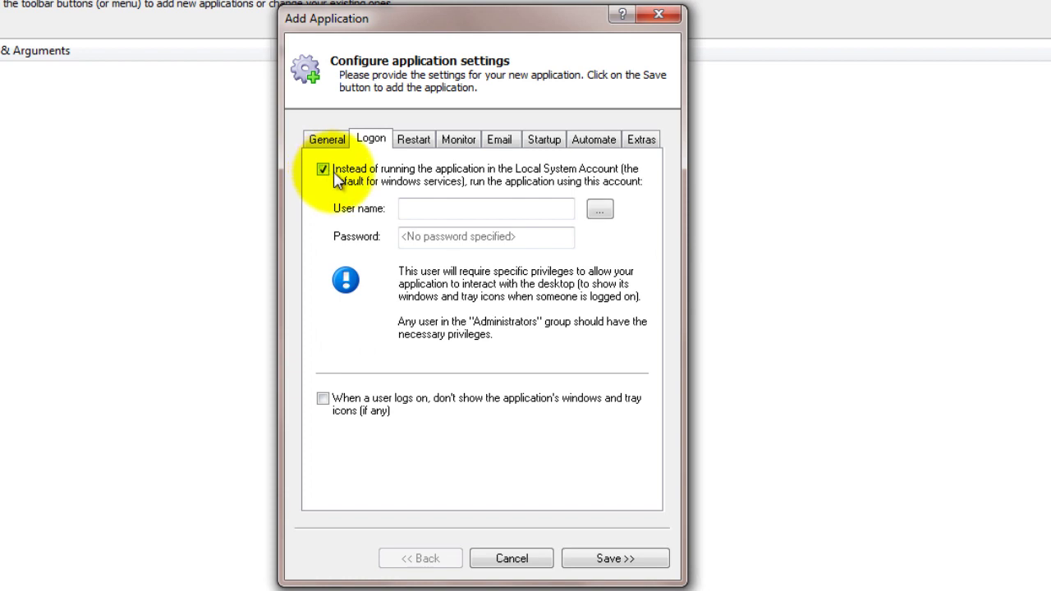
click(428, 209)
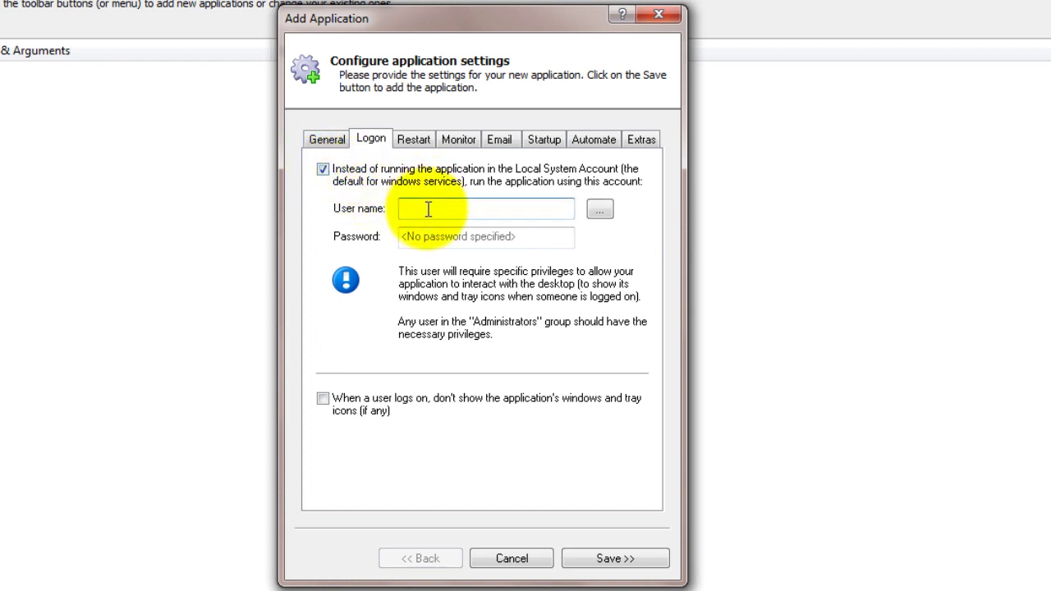
text(user)
click(434, 244)
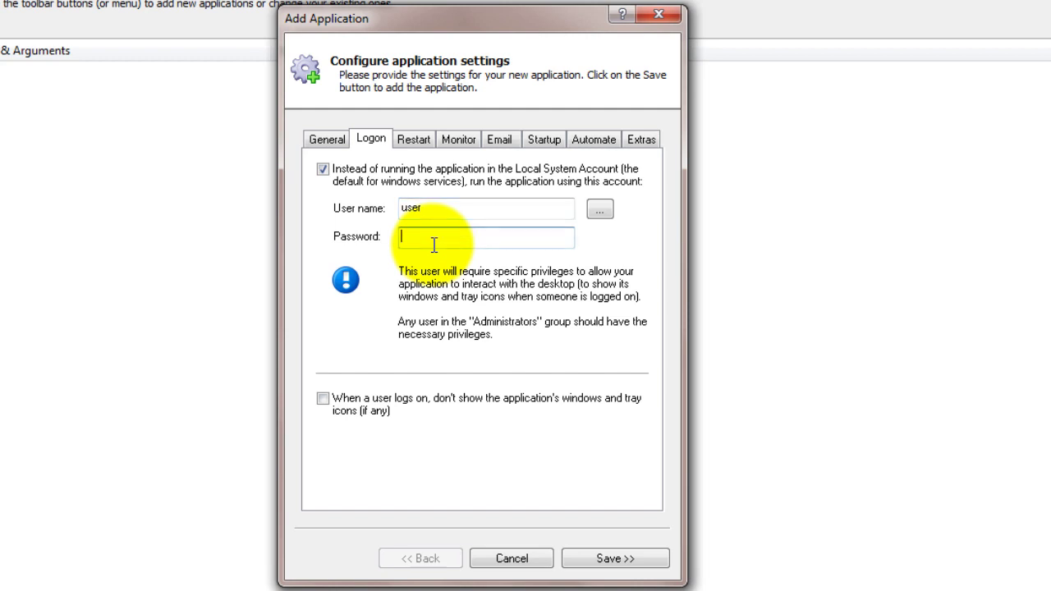
text(passwo)
Make PDFCreator wait for Windows networking components at startup and save it as a new application
click(544, 139)
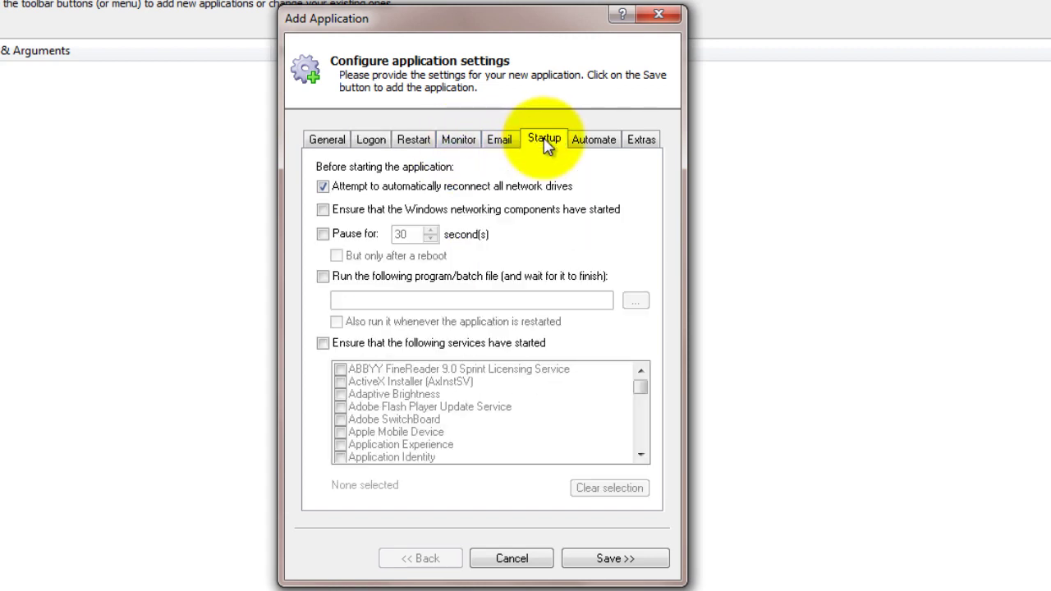
click(327, 211)
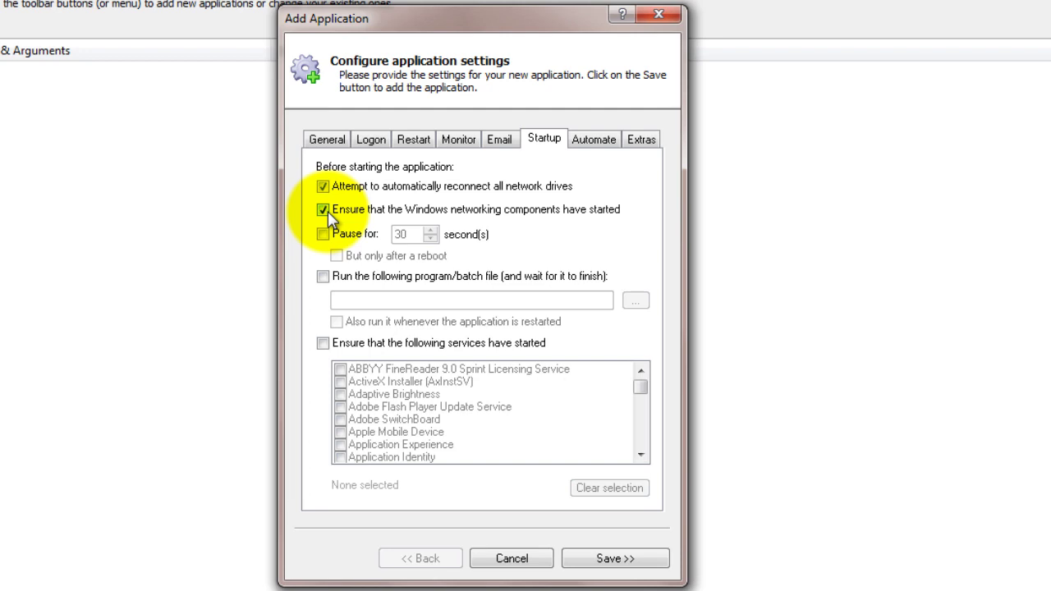
click(606, 562)
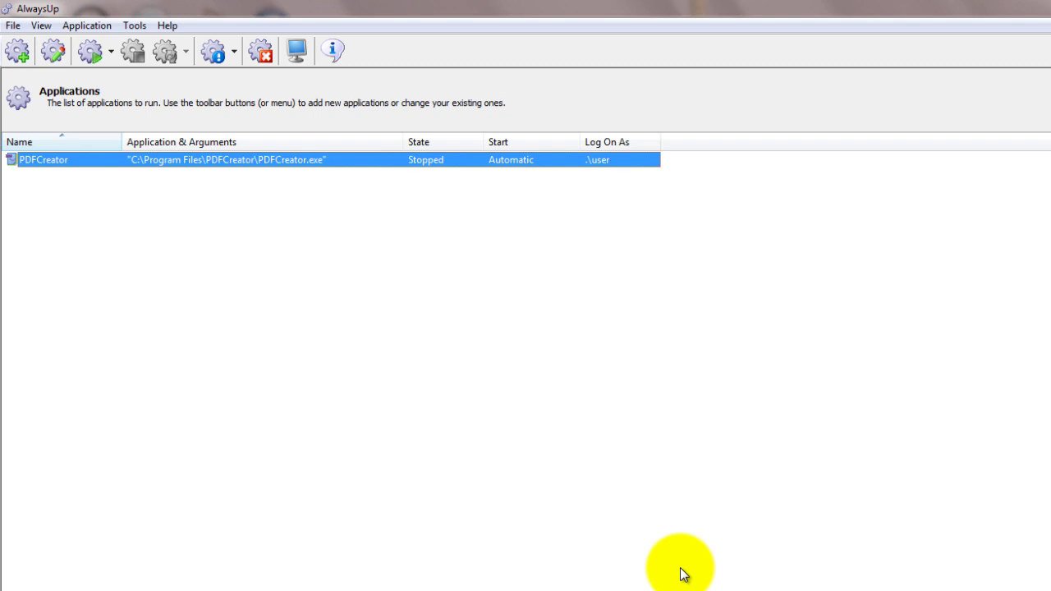
Start the PDFCreator application from the Application menu so it shows Running
click(87, 25)
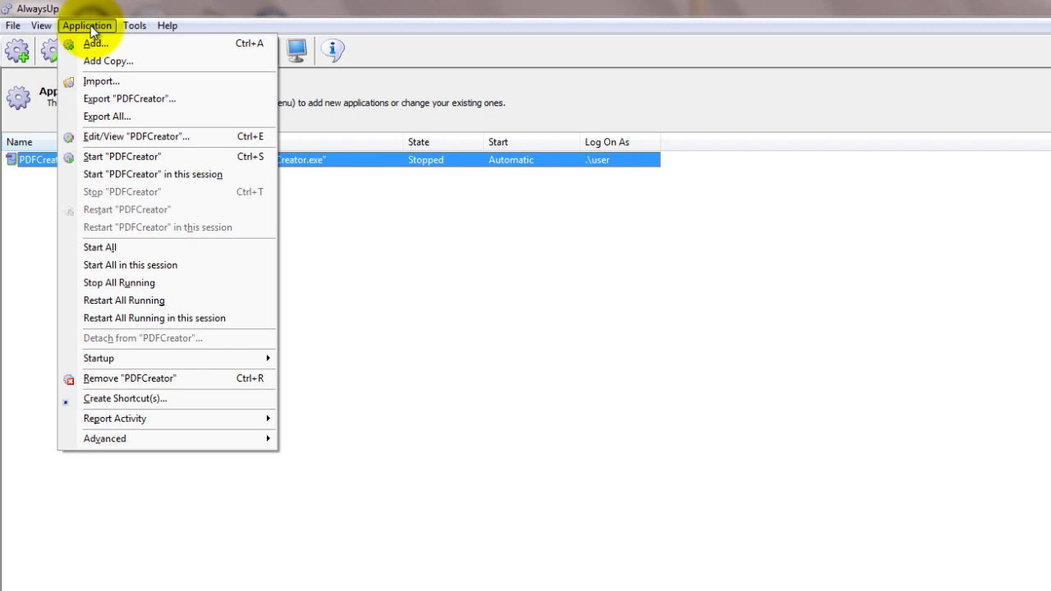
click(93, 158)
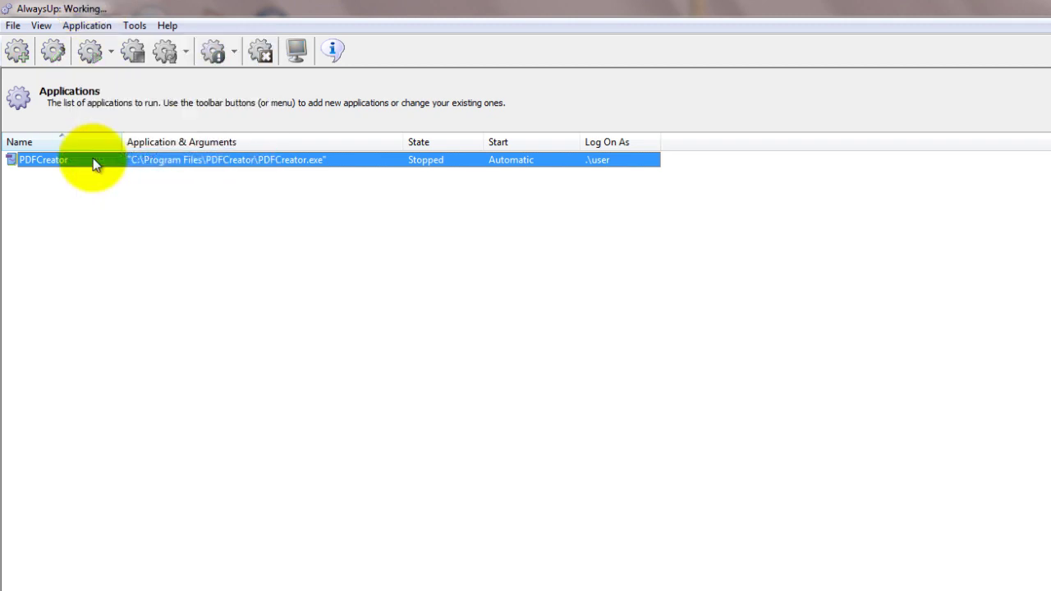
mouse_move(93, 160)
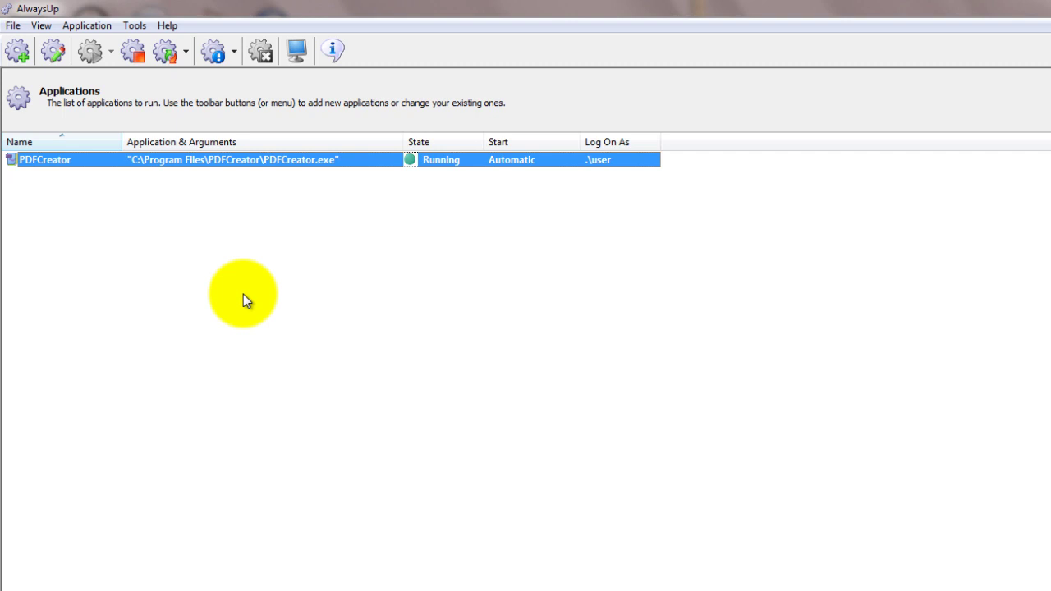
click(135, 26)
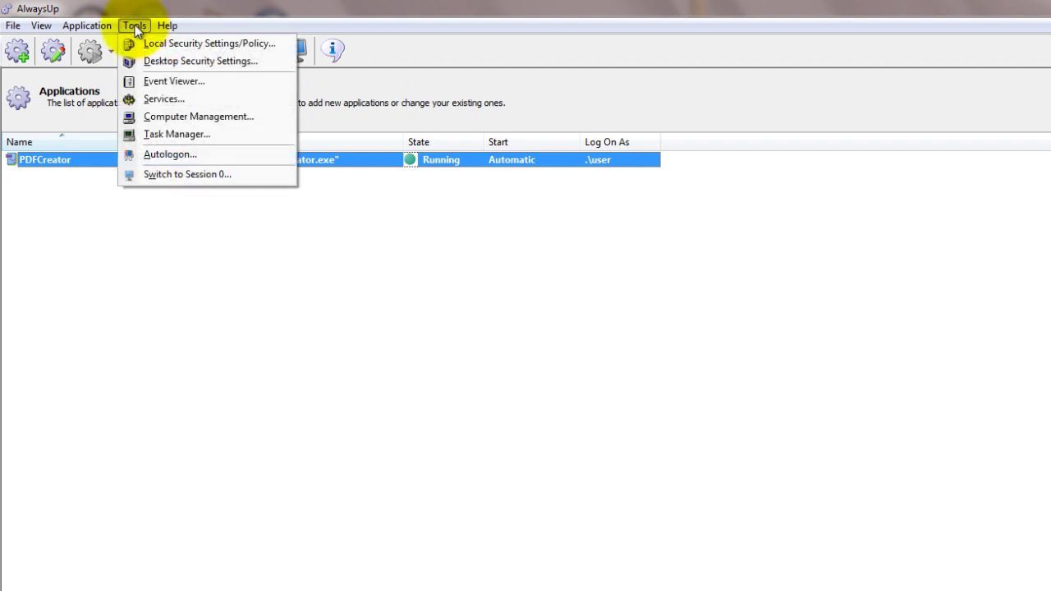
click(149, 176)
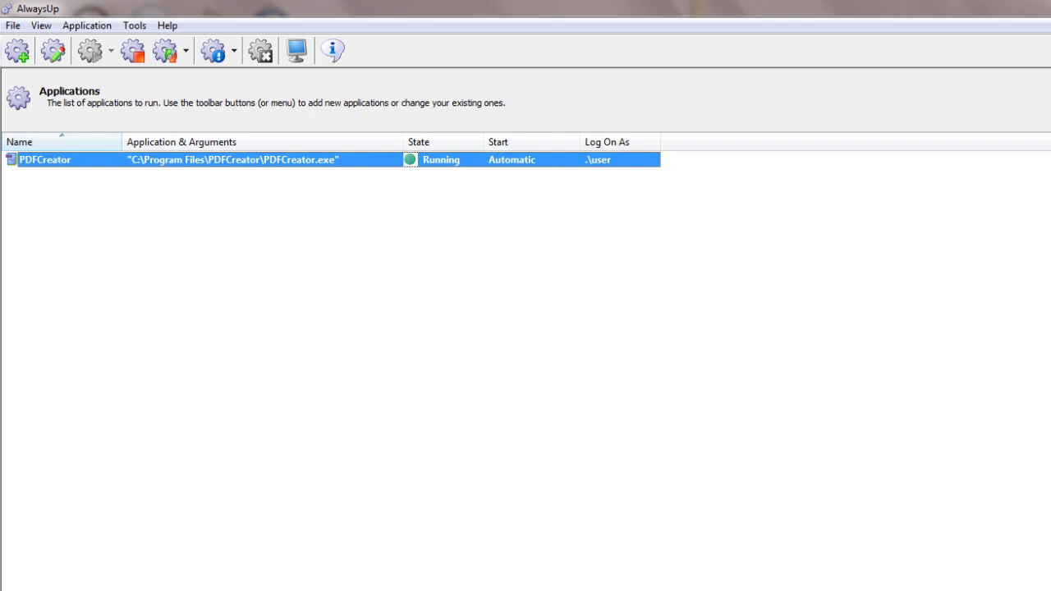
Open the Edit/View Application dialog for PDFCreator from the Application menu
click(86, 25)
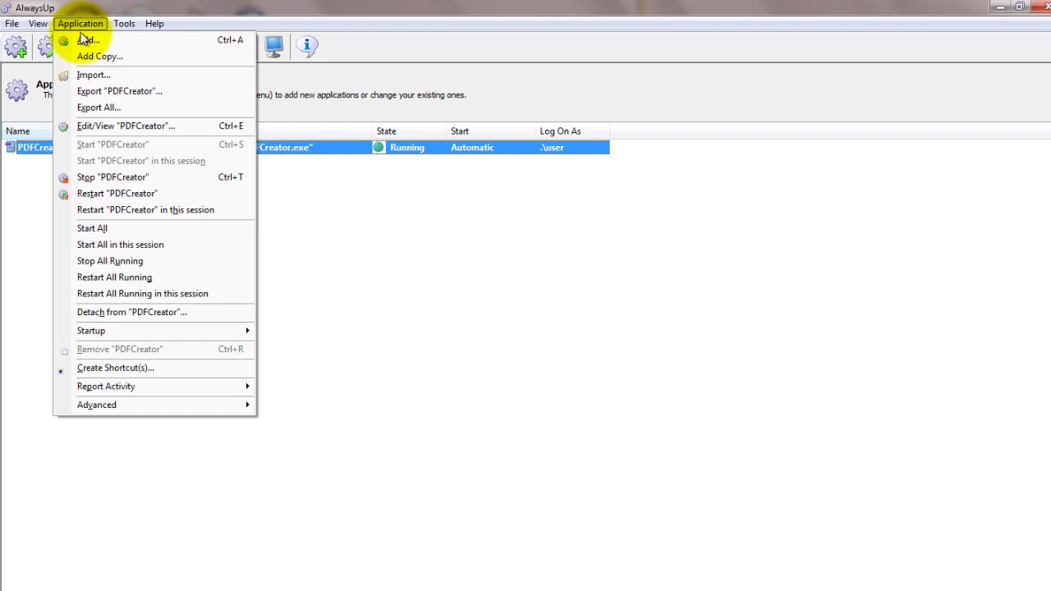
click(90, 131)
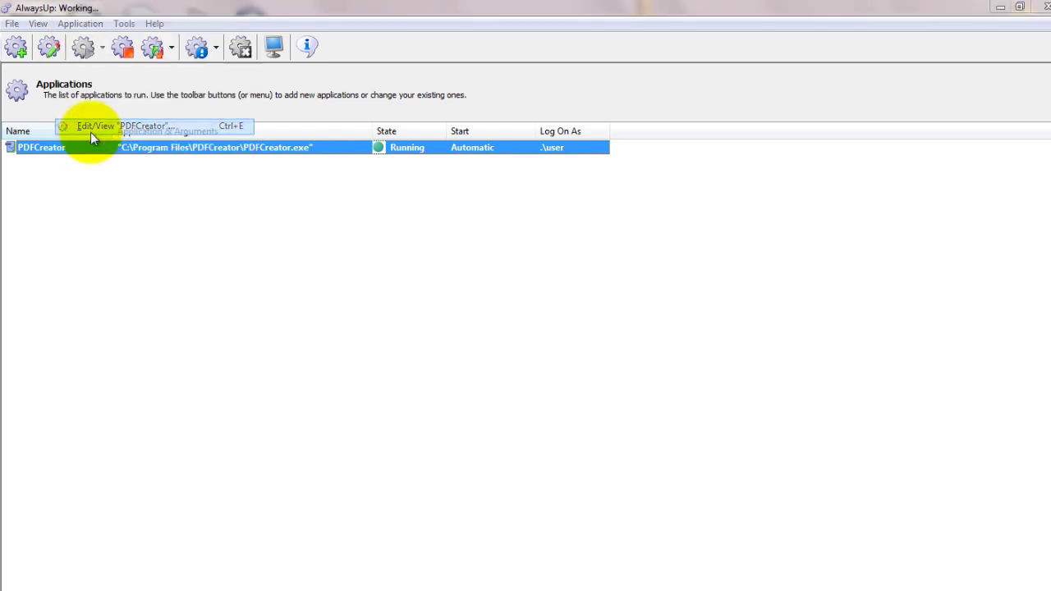